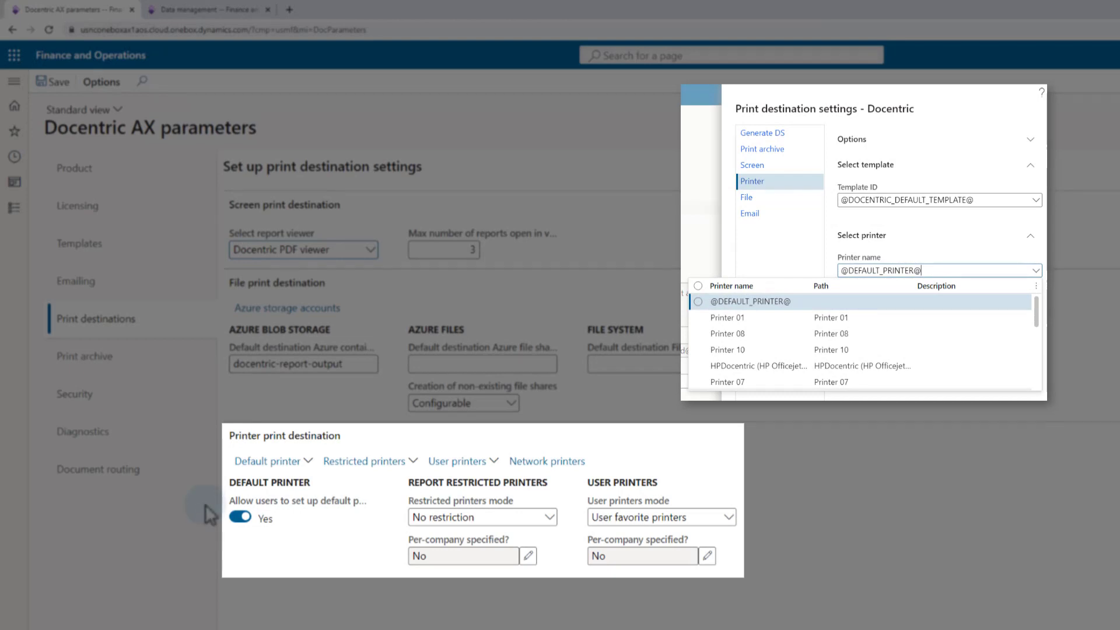
# Step: Open the user default printer list and look through the printers available for the first user
pyautogui.click(310, 461)
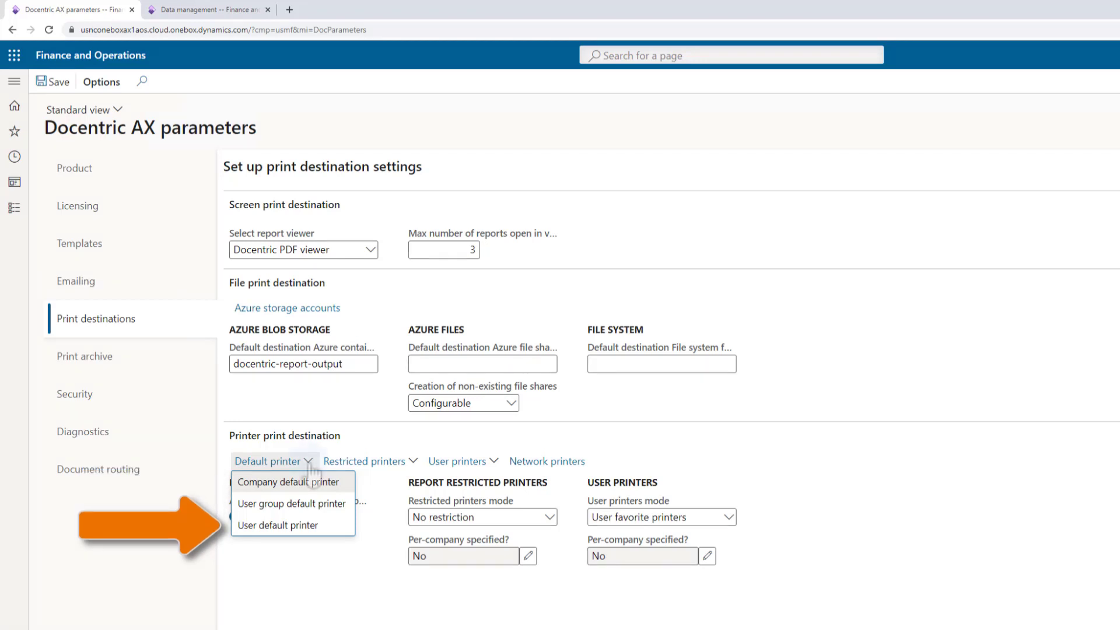
pyautogui.click(298, 528)
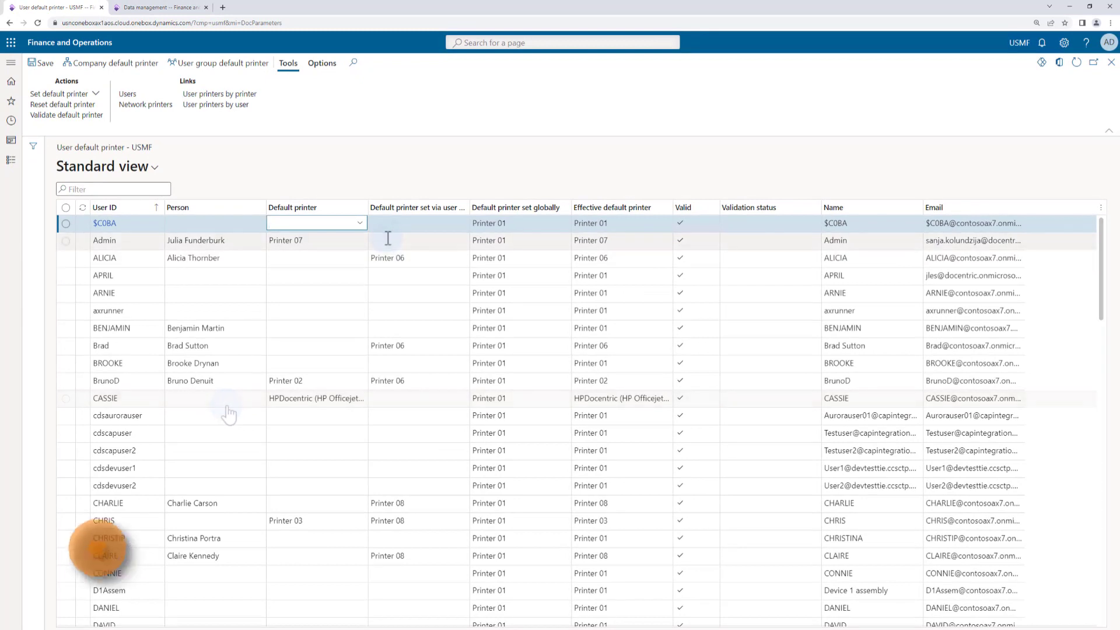
pyautogui.click(361, 225)
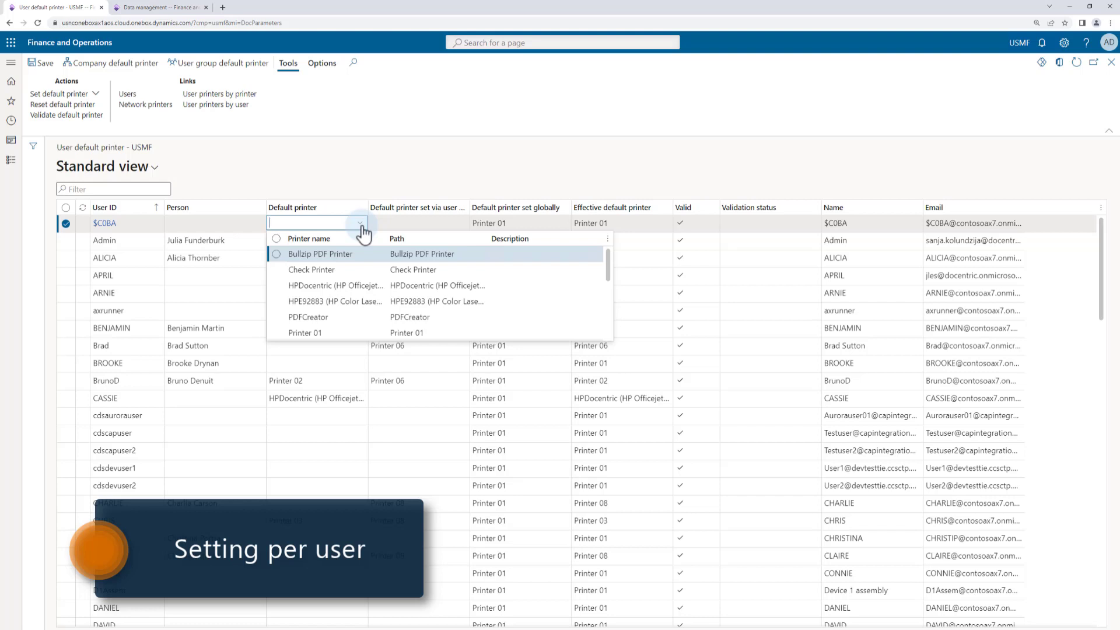
pyautogui.click(362, 225)
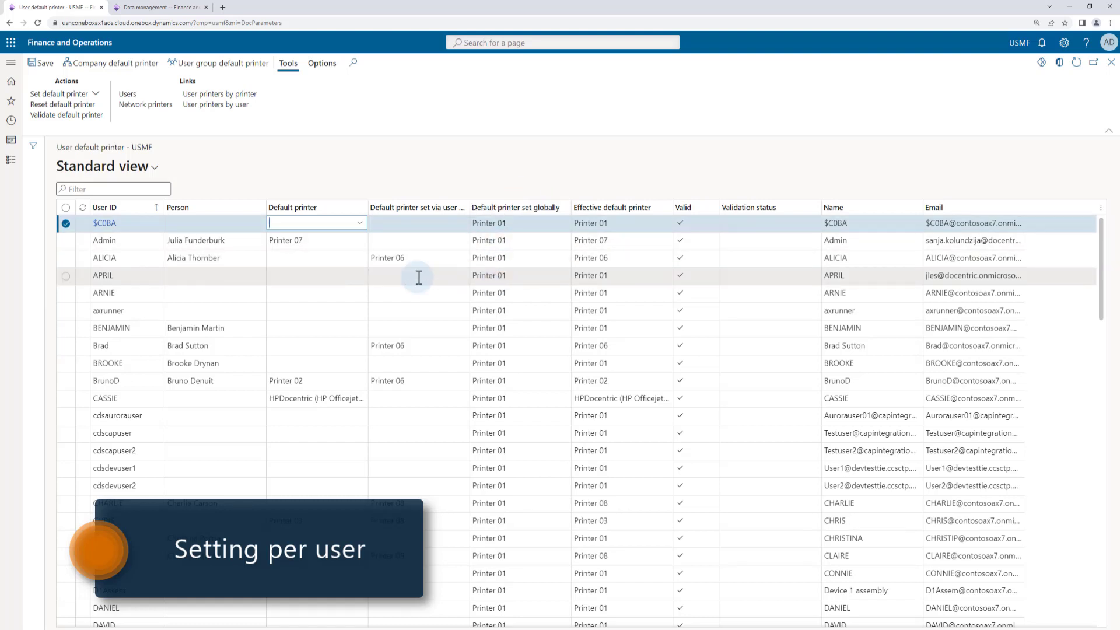
# Step: Set the USMF company default printer to Printer 05
pyautogui.click(97, 68)
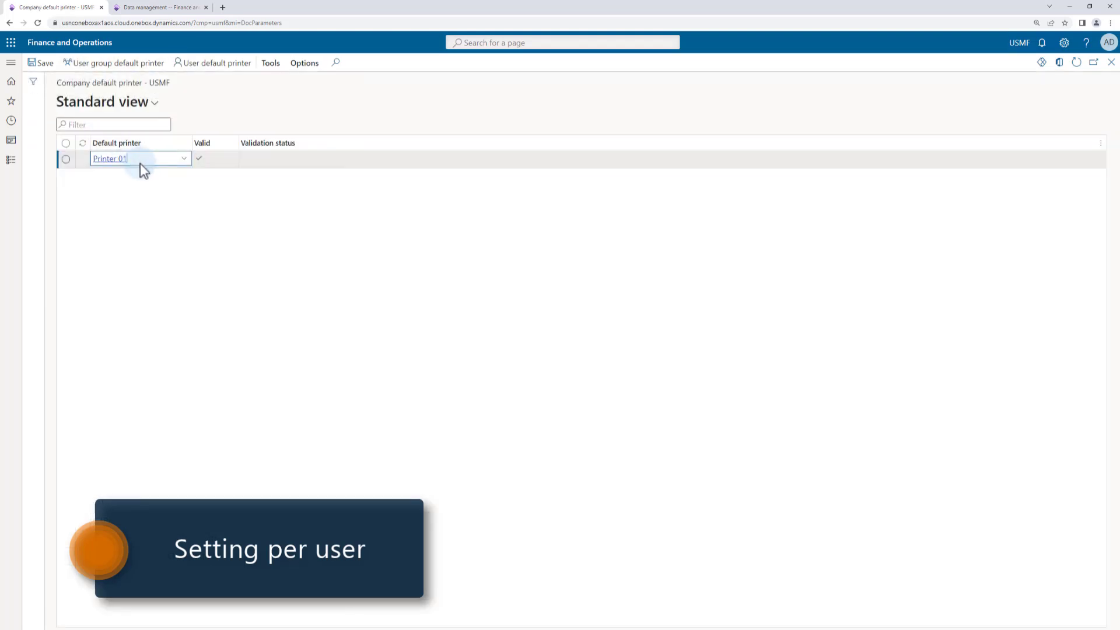
pyautogui.click(185, 160)
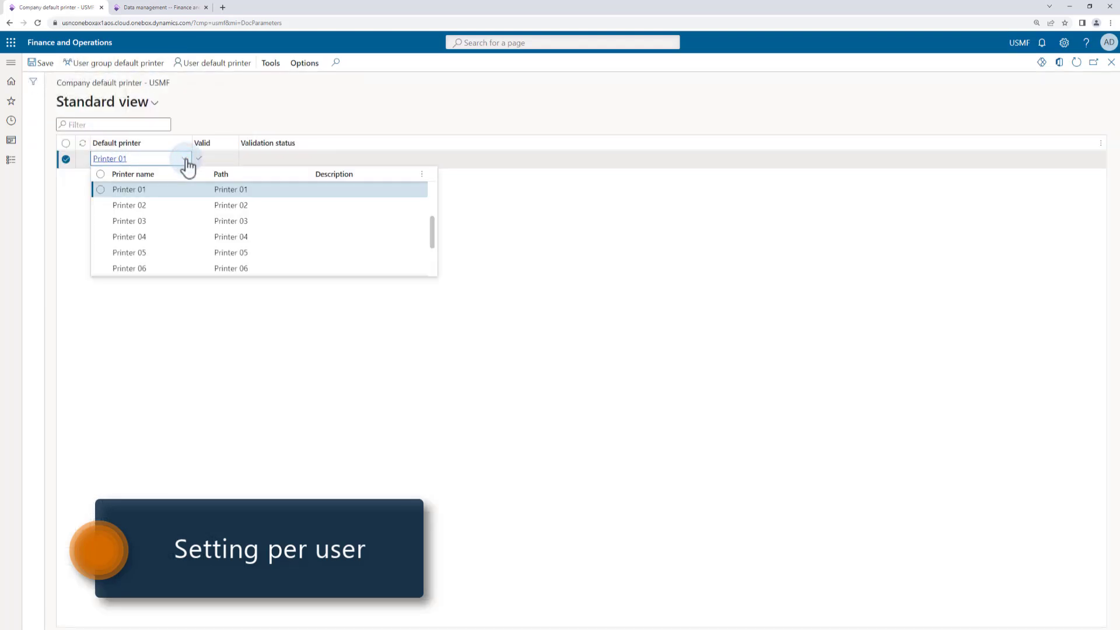
pyautogui.click(155, 252)
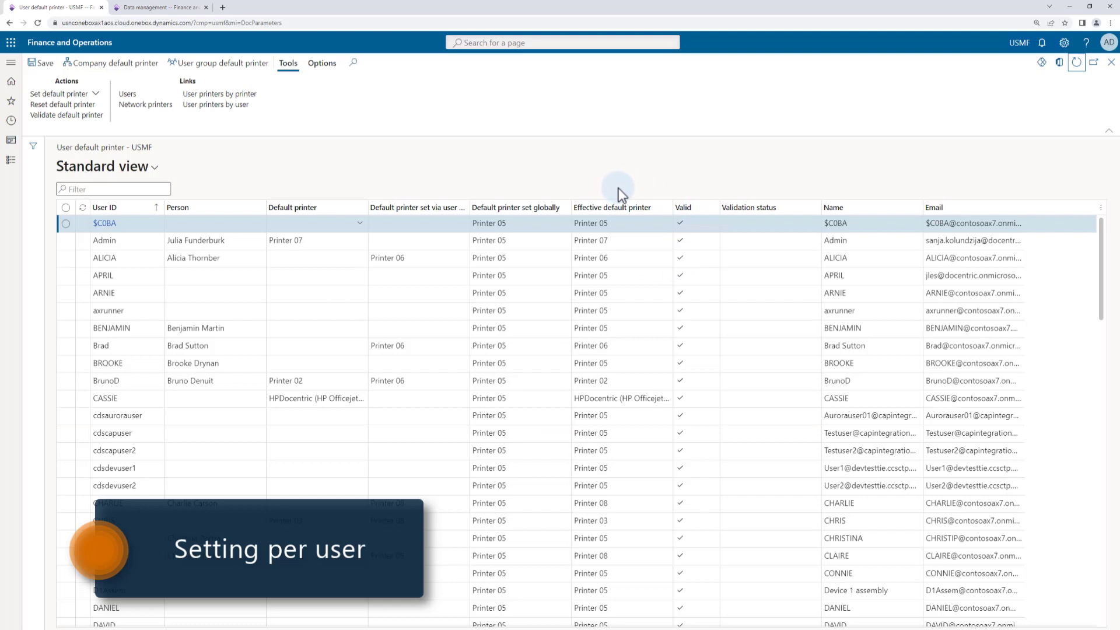
# Step: Read the explanation of the effective default printer column, then return to the Docentric AX parameters
pyautogui.moveTo(662, 213)
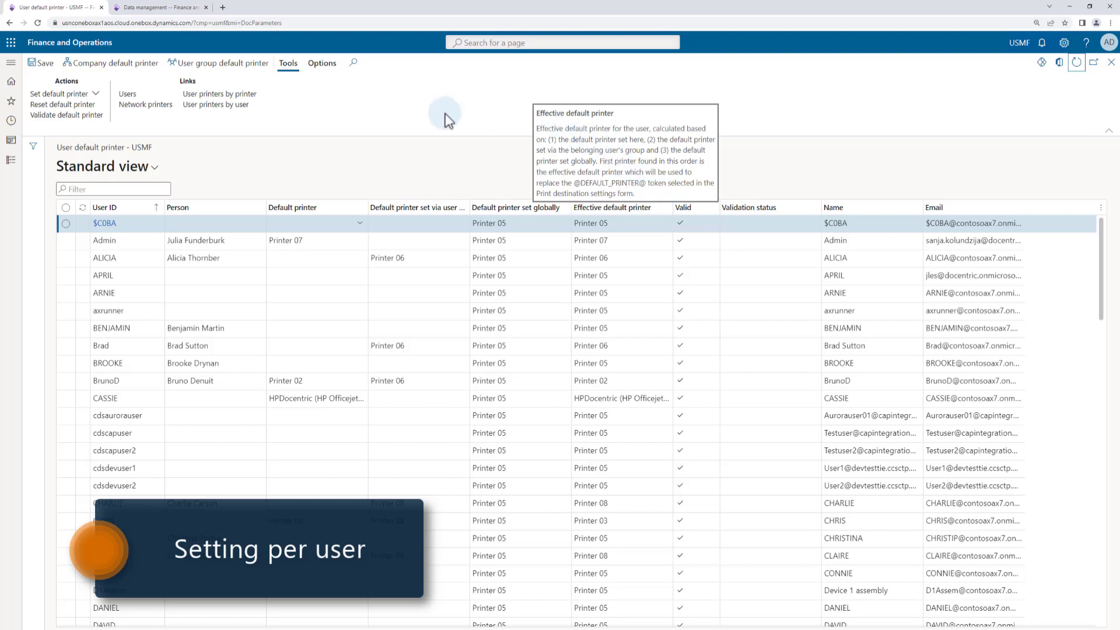
pyautogui.moveTo(329, 244)
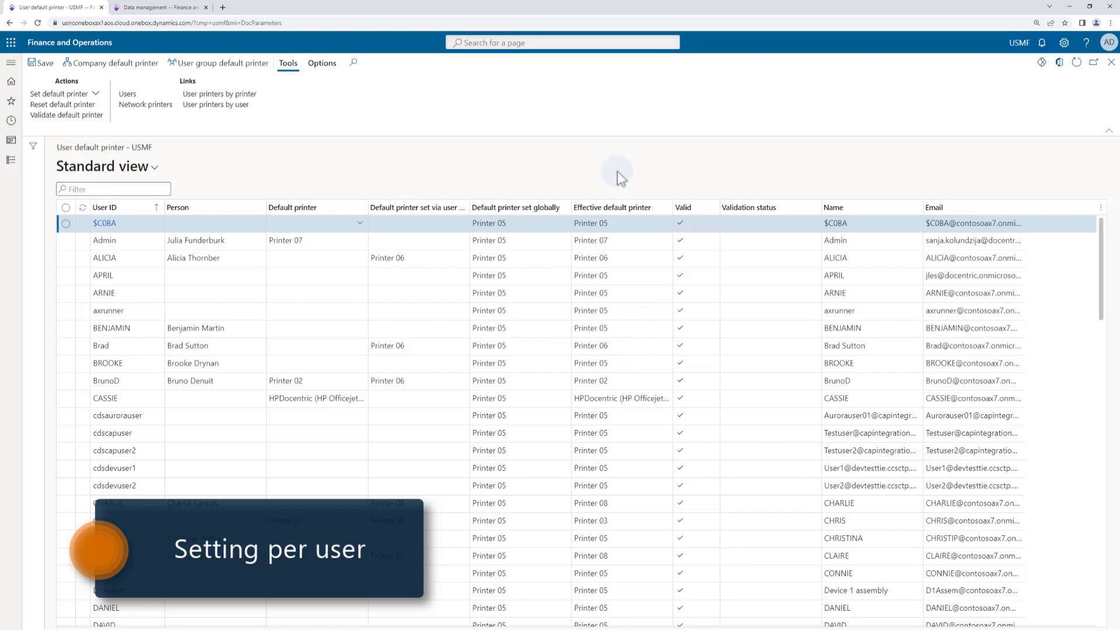
pyautogui.press('Escape')
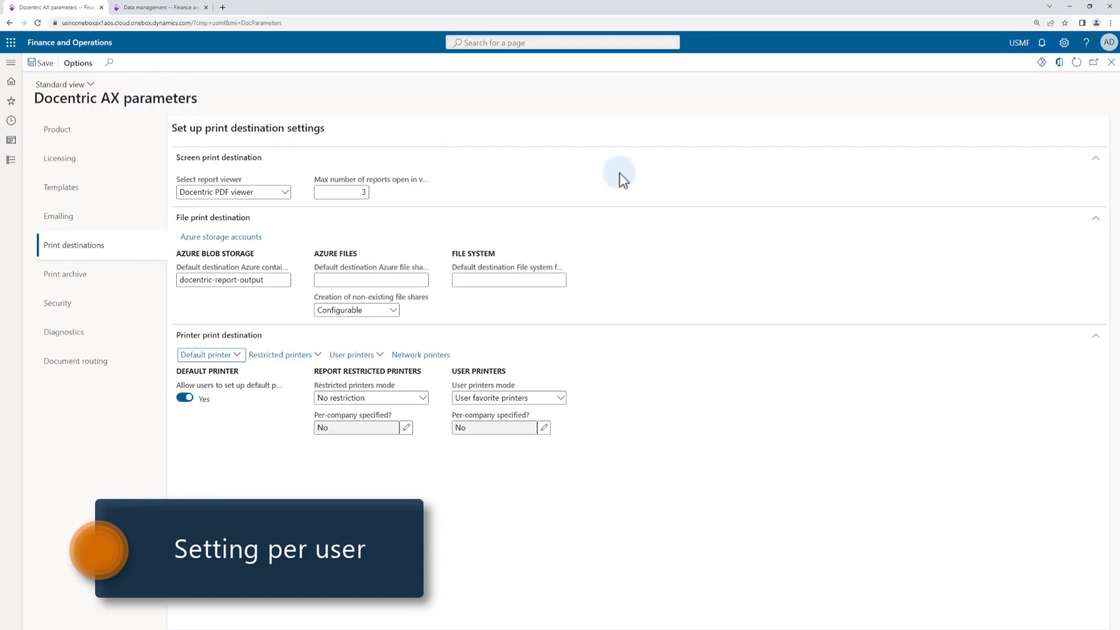
# Step: From the account settings in the user options, change the current user's default printer to Printer 10 and save it
pyautogui.moveTo(237, 393)
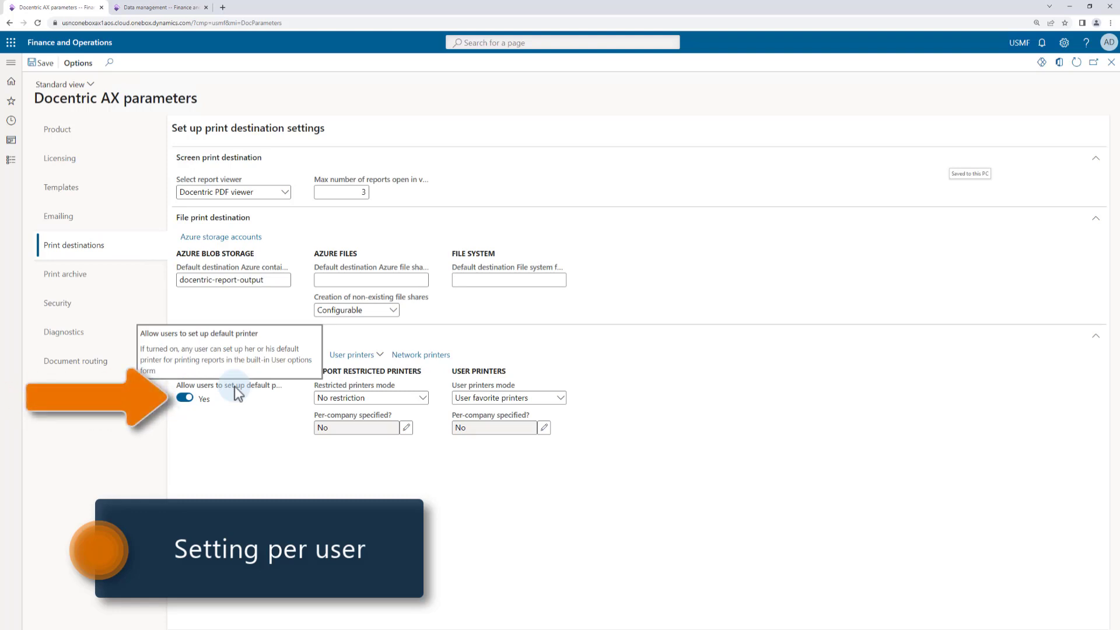
pyautogui.click(1064, 44)
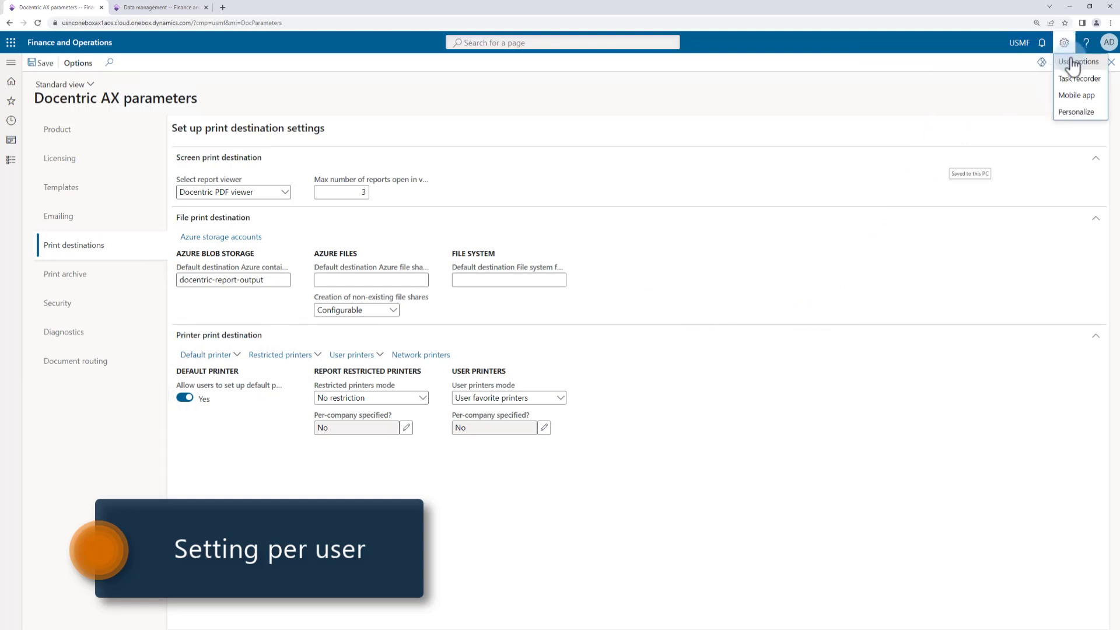
pyautogui.click(1078, 62)
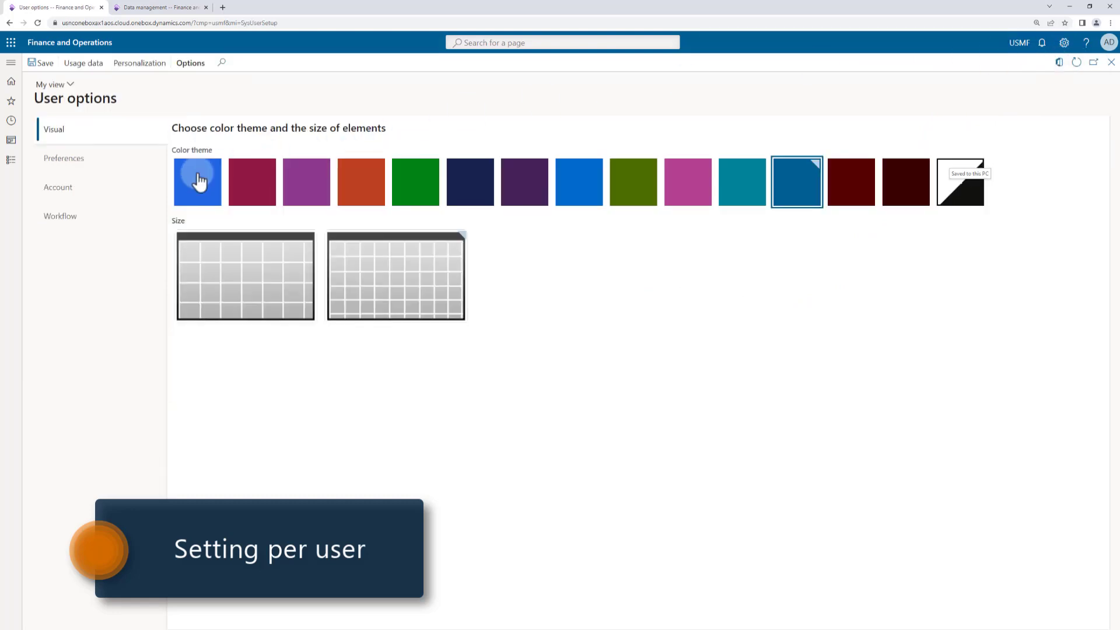
pyautogui.click(90, 196)
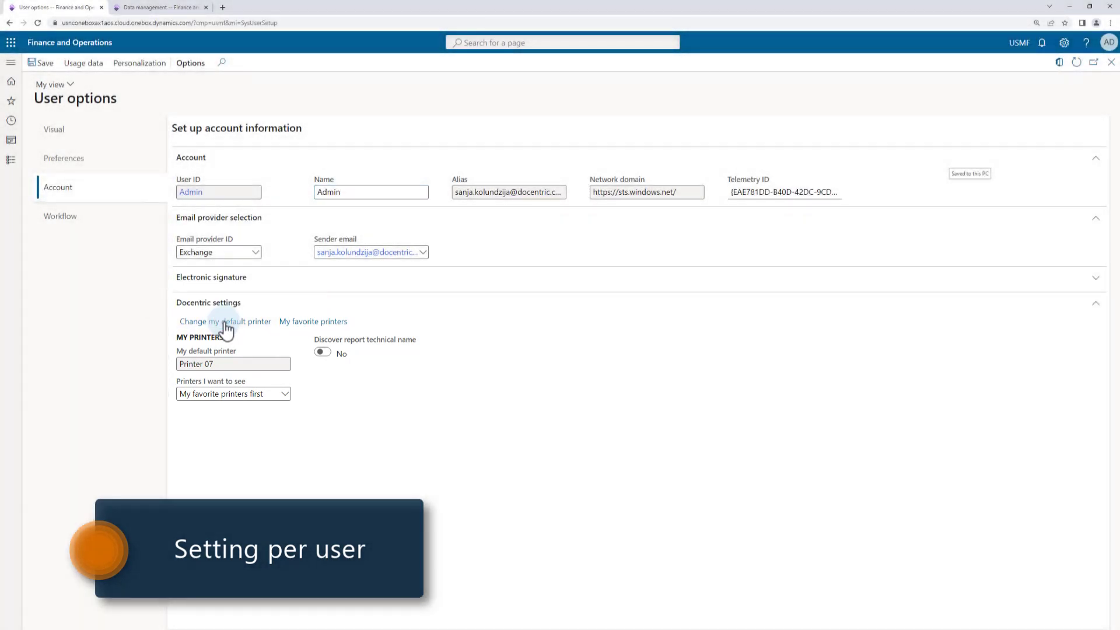
pyautogui.click(225, 322)
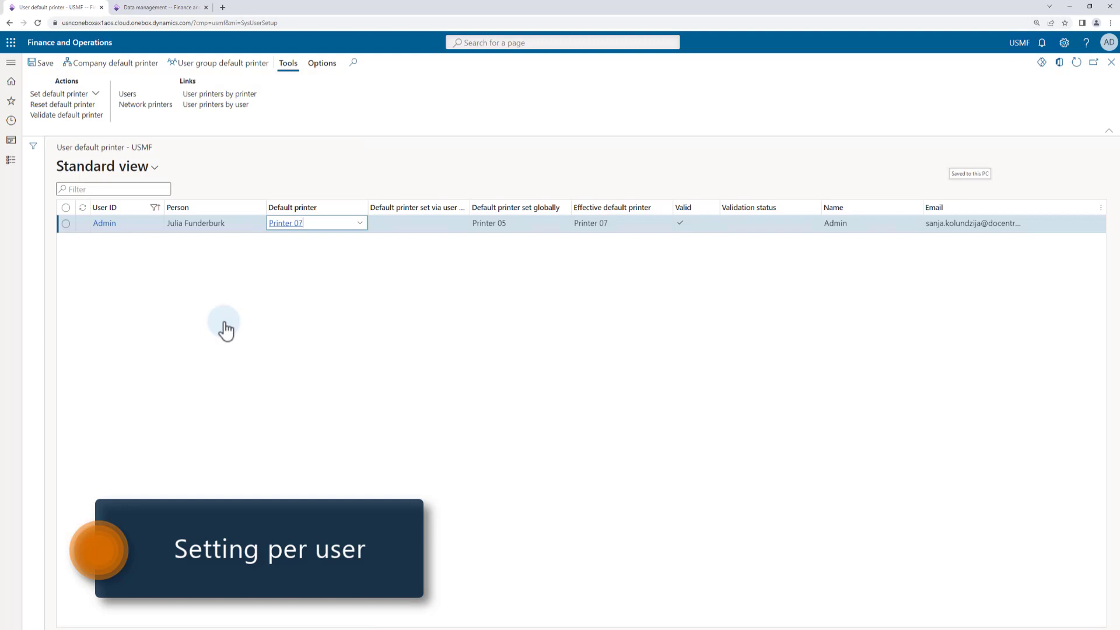
pyautogui.click(359, 223)
pyautogui.scroll(-2, 360, 251)
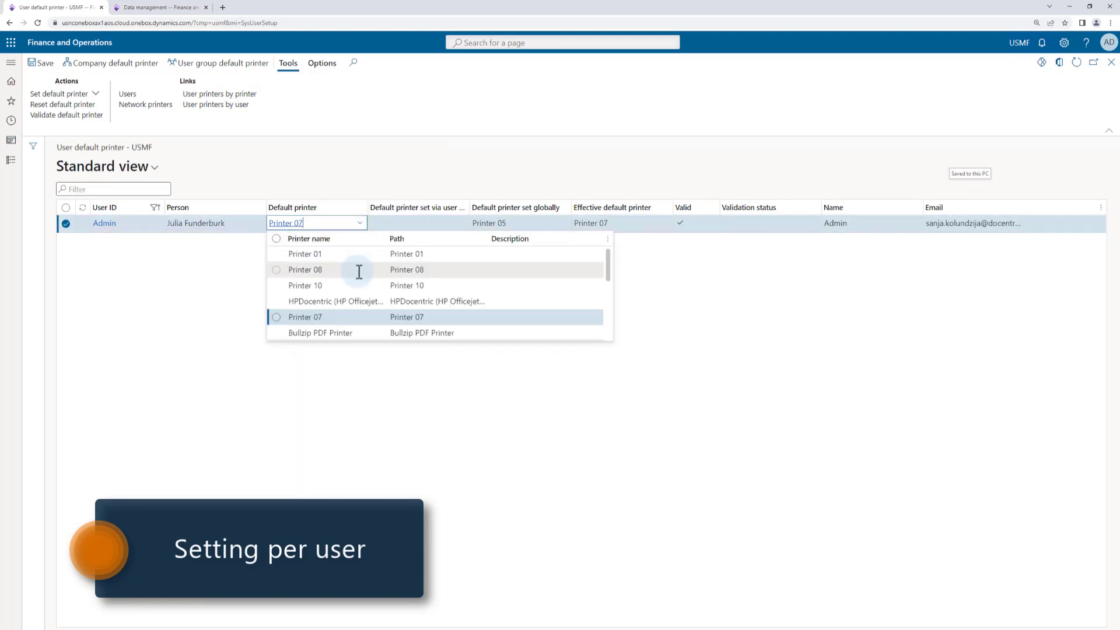
pyautogui.click(325, 286)
pyautogui.click(41, 64)
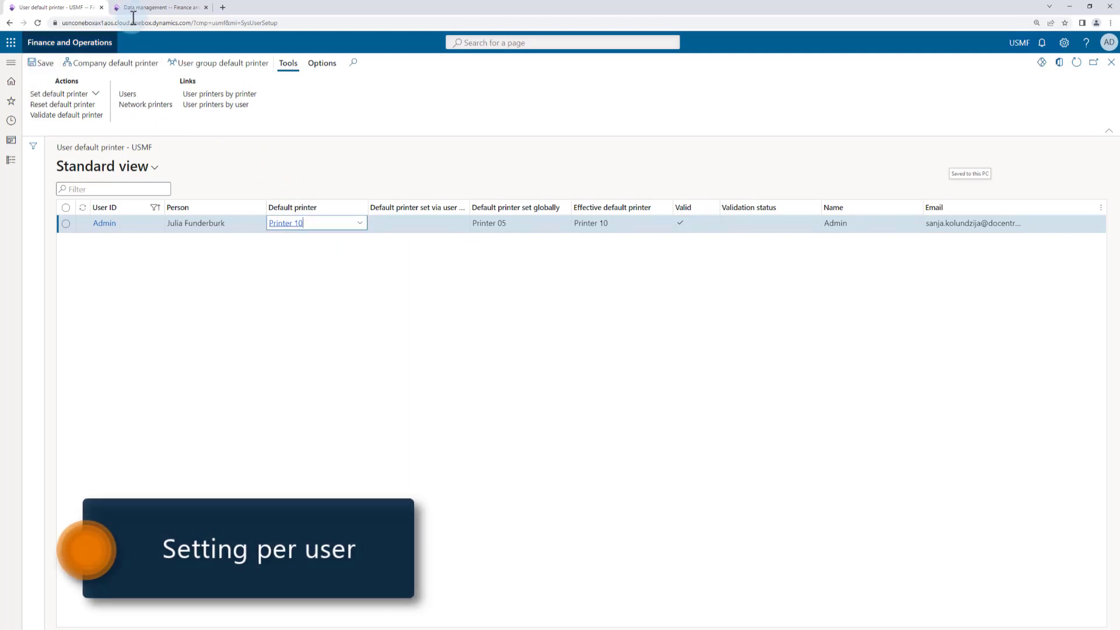
# Step: In the data management browser tab, search for "num of w" and run the Number of workers report to the default printer
pyautogui.click(157, 8)
pyautogui.click(509, 42)
pyautogui.write('num of w')
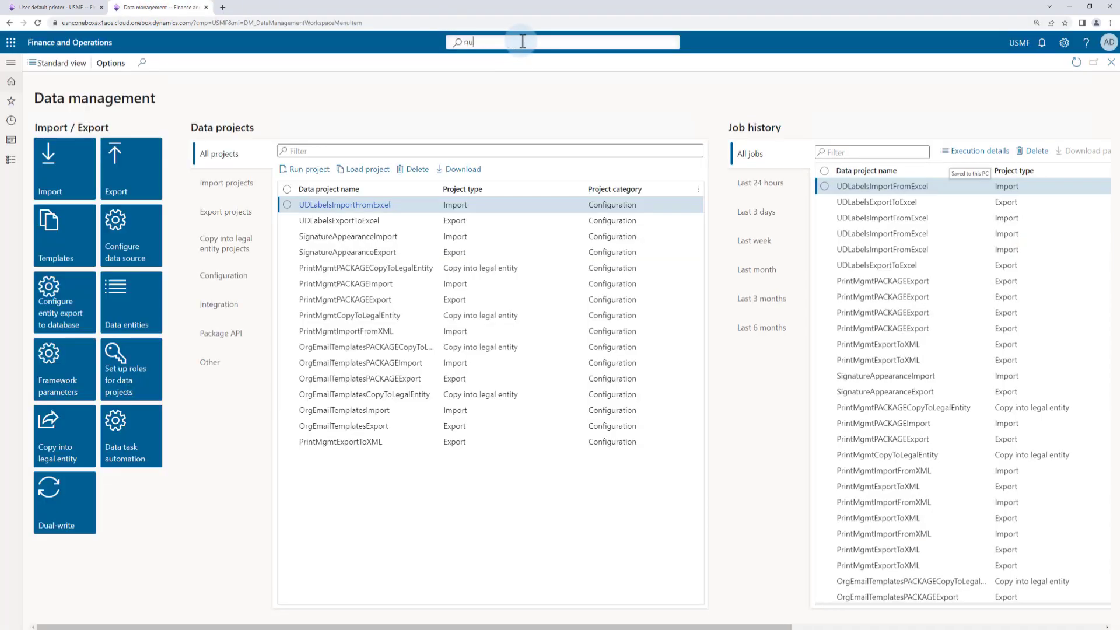
pyautogui.click(513, 69)
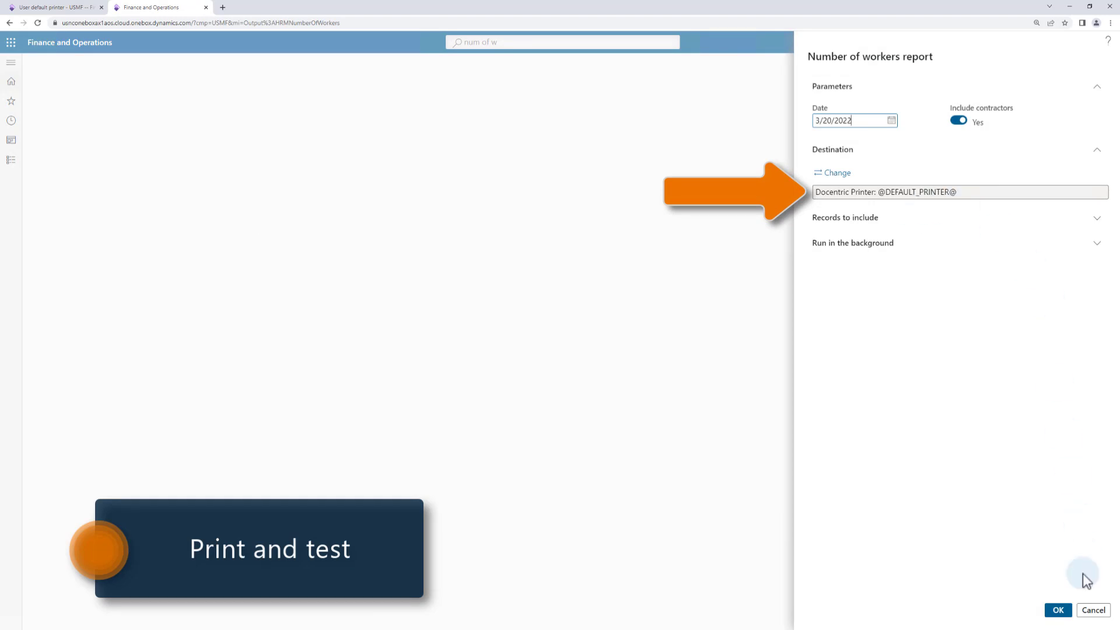
pyautogui.click(1058, 610)
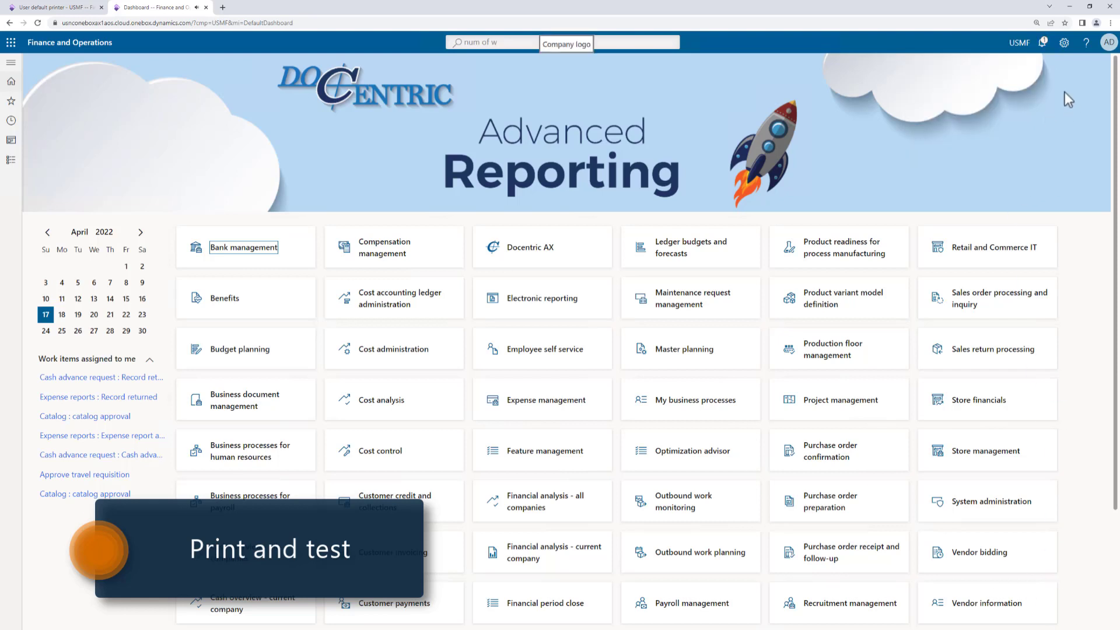
# Step: Check the report's print notification and its print job in the Document Routing Agent
pyautogui.click(1043, 43)
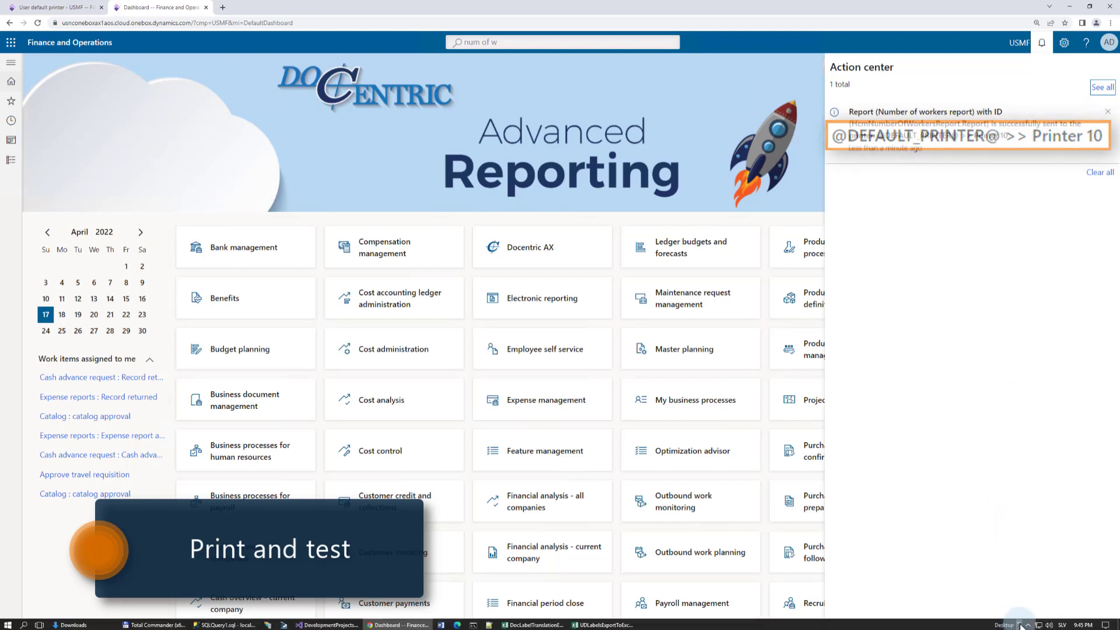
pyautogui.rightClick(1020, 626)
pyautogui.click(916, 597)
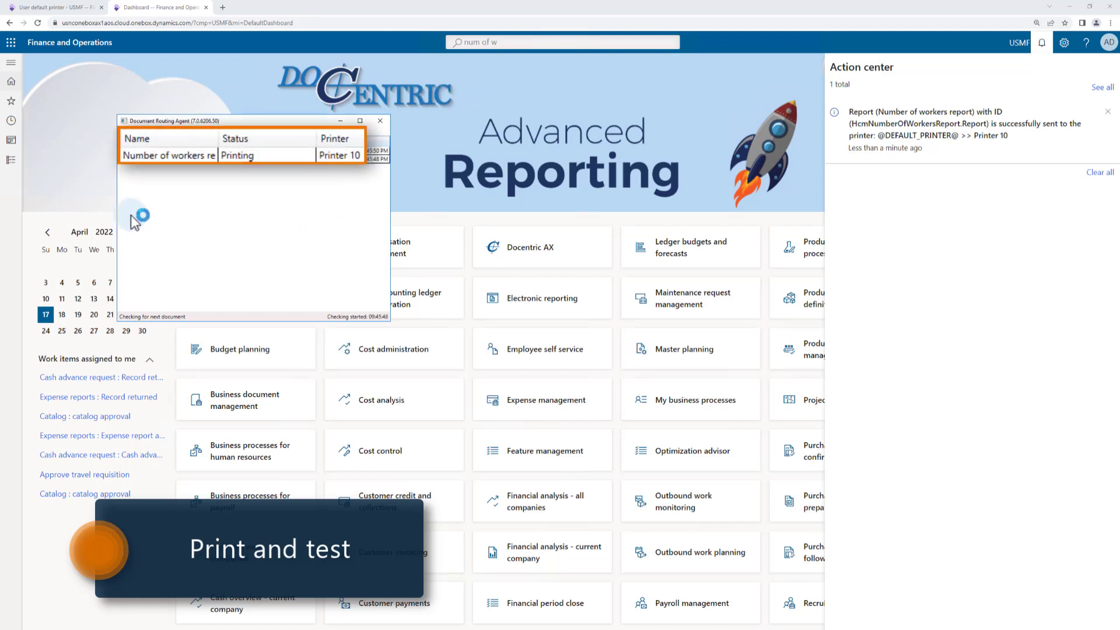
# Step: Return to the Docentric AX print destination parameters and open the user default printer list
pyautogui.click(73, 9)
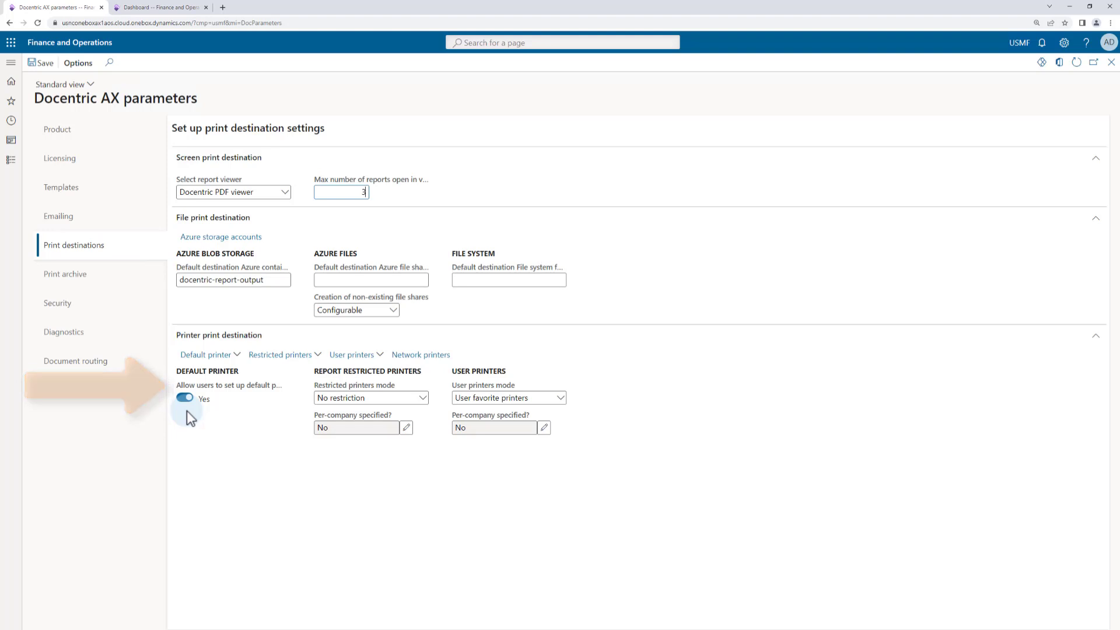
pyautogui.click(225, 357)
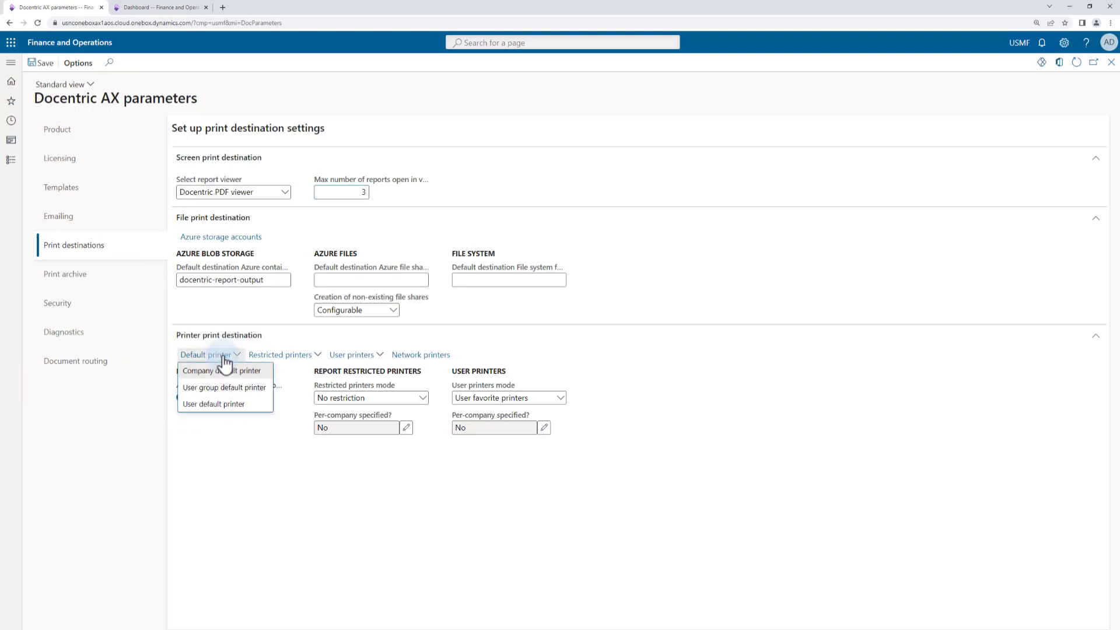
pyautogui.click(219, 406)
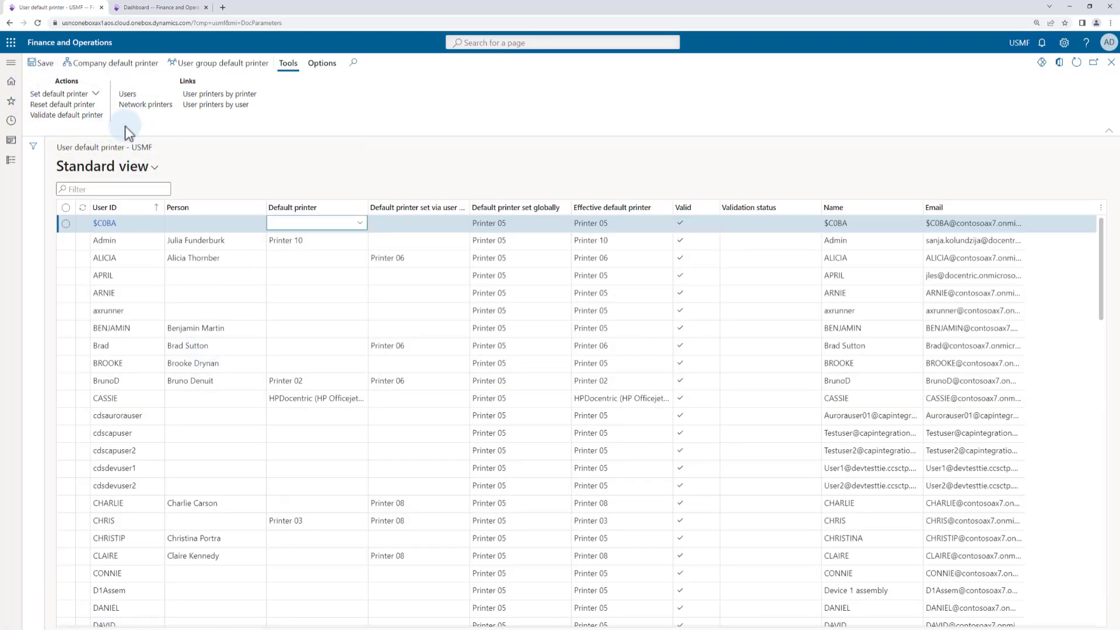
# Step: Set the default printer to Printer 01 in bulk for the four users listed directly above cdsaurorauser
pyautogui.click(66, 345)
pyautogui.click(66, 363)
pyautogui.click(66, 381)
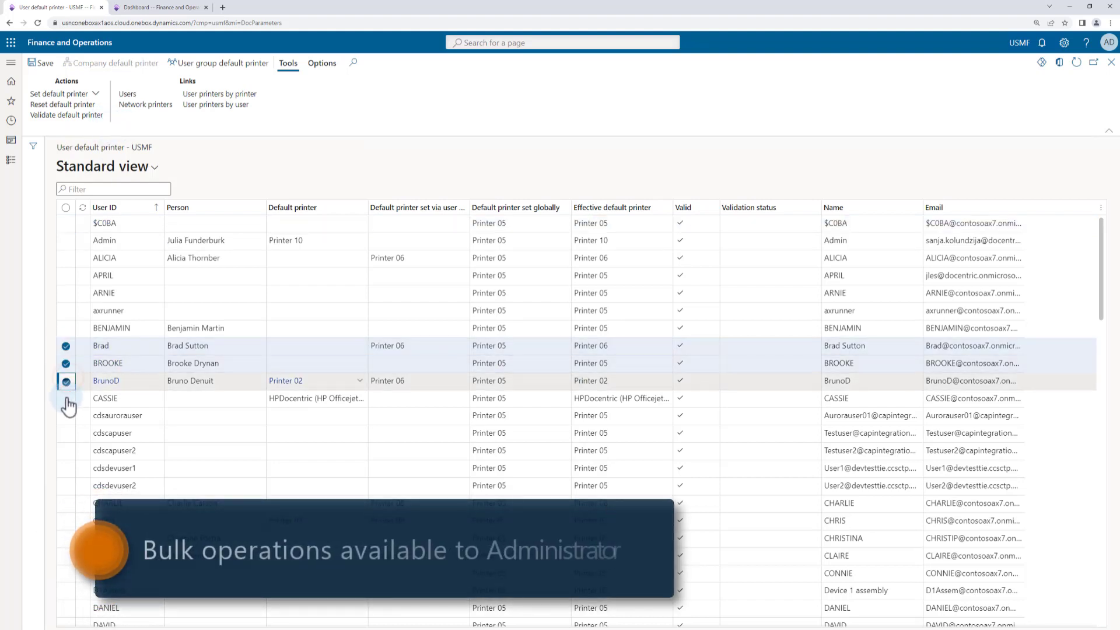
pyautogui.click(66, 398)
pyautogui.click(65, 94)
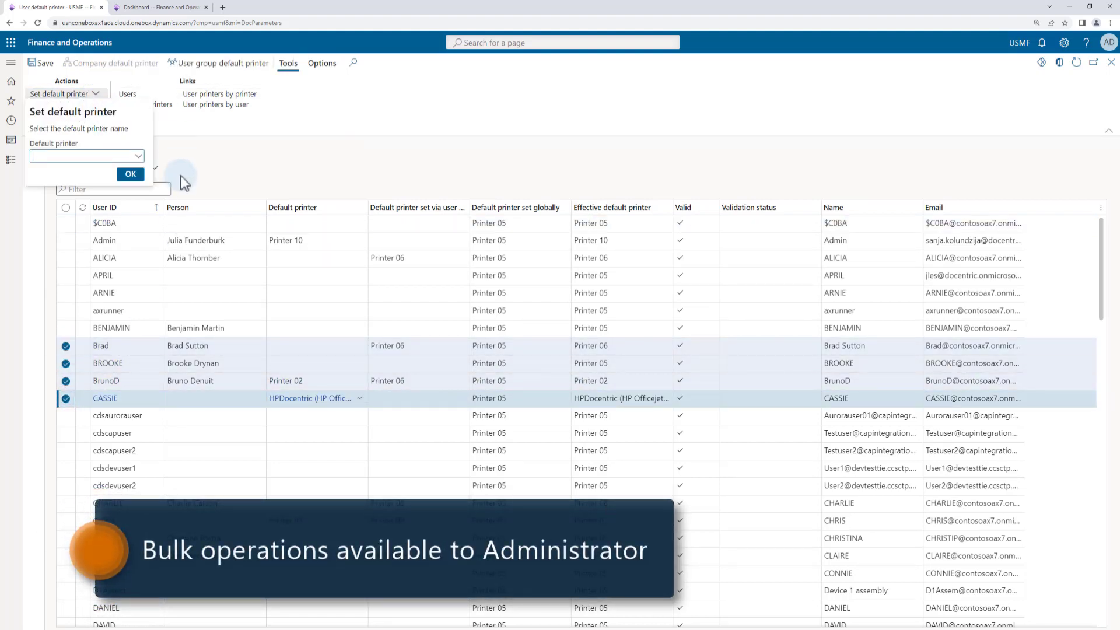
pyautogui.click(139, 156)
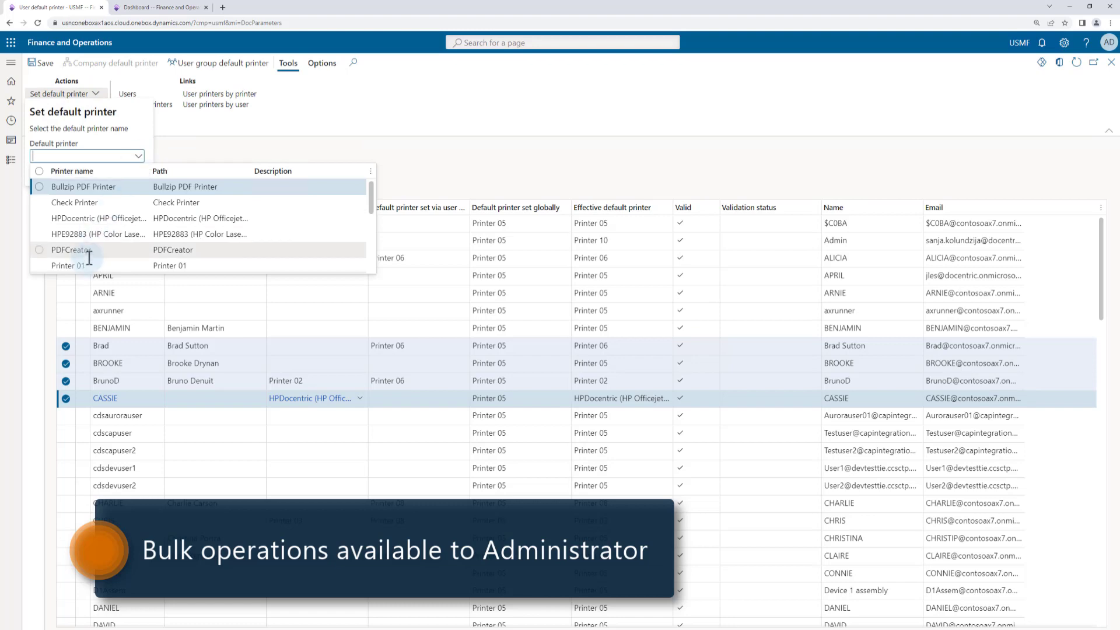
pyautogui.click(89, 265)
pyautogui.click(130, 174)
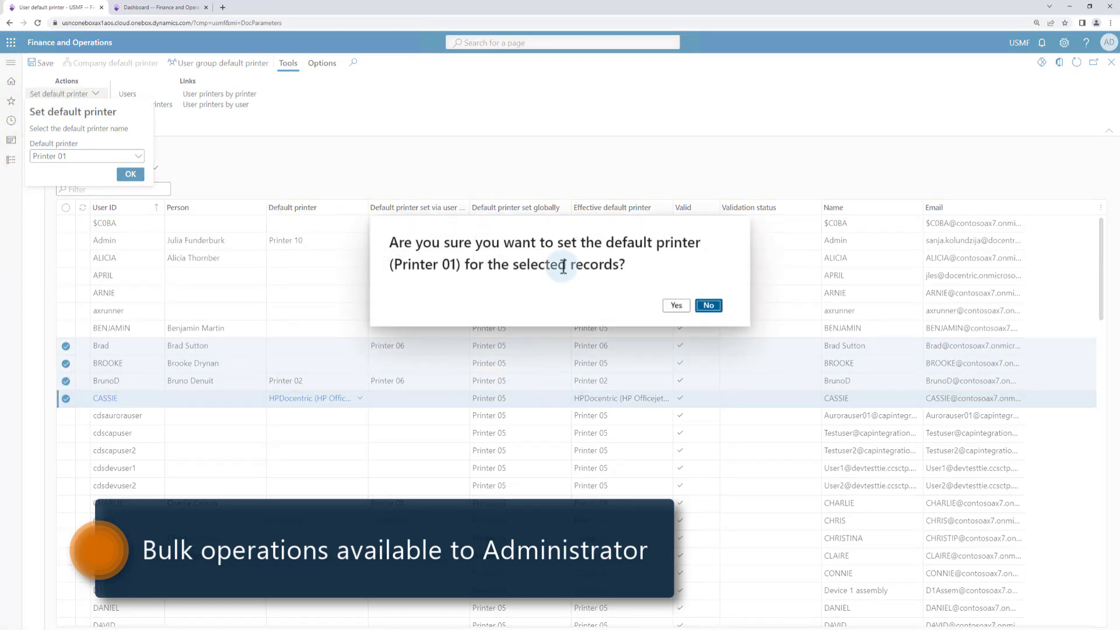
pyautogui.click(675, 305)
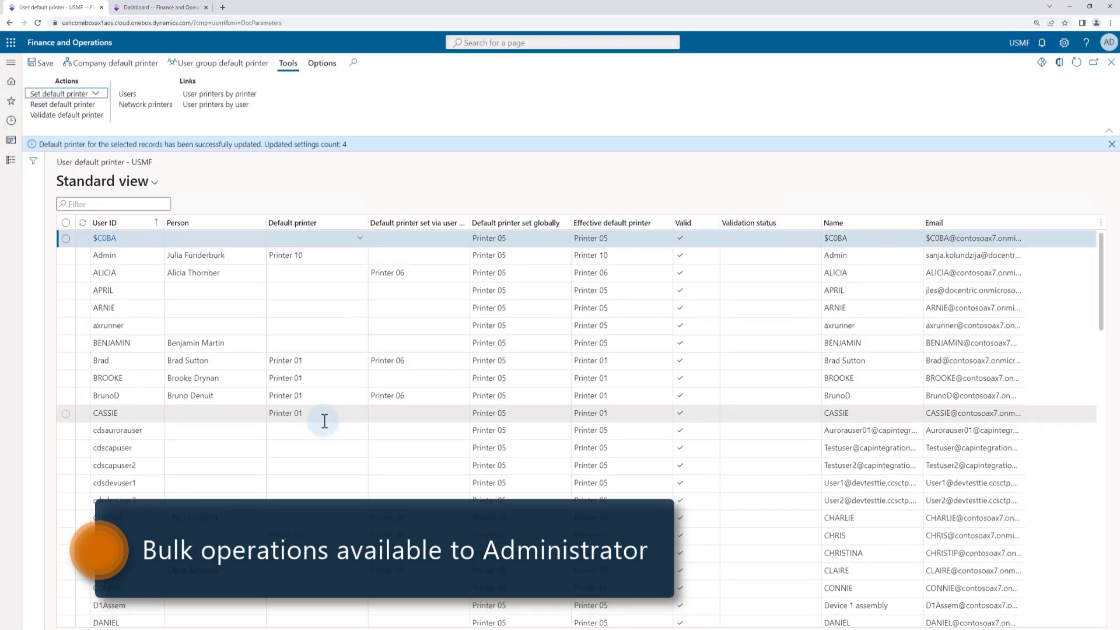